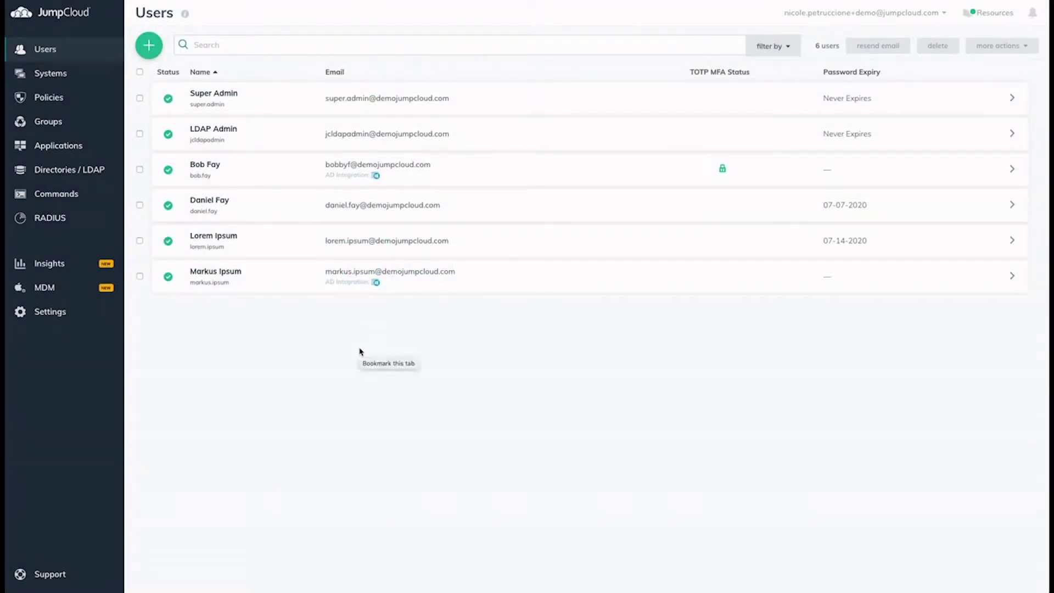
From Applications, start a new application and search the catalogue for 'sales'.
{"action": "left_click", "coordinate": [73, 148]}
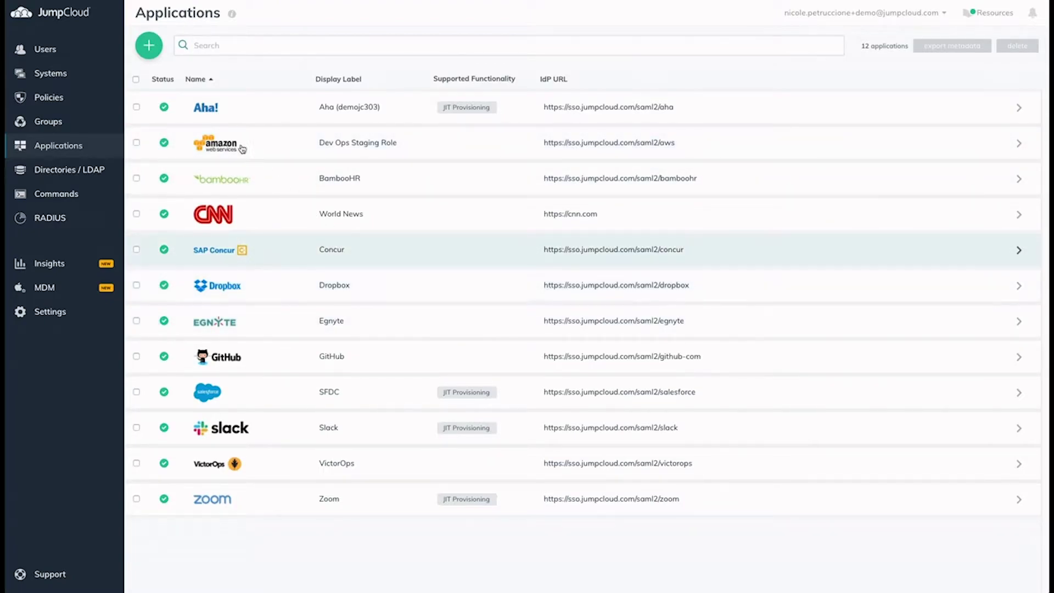
{"action": "left_click", "coordinate": [149, 47]}
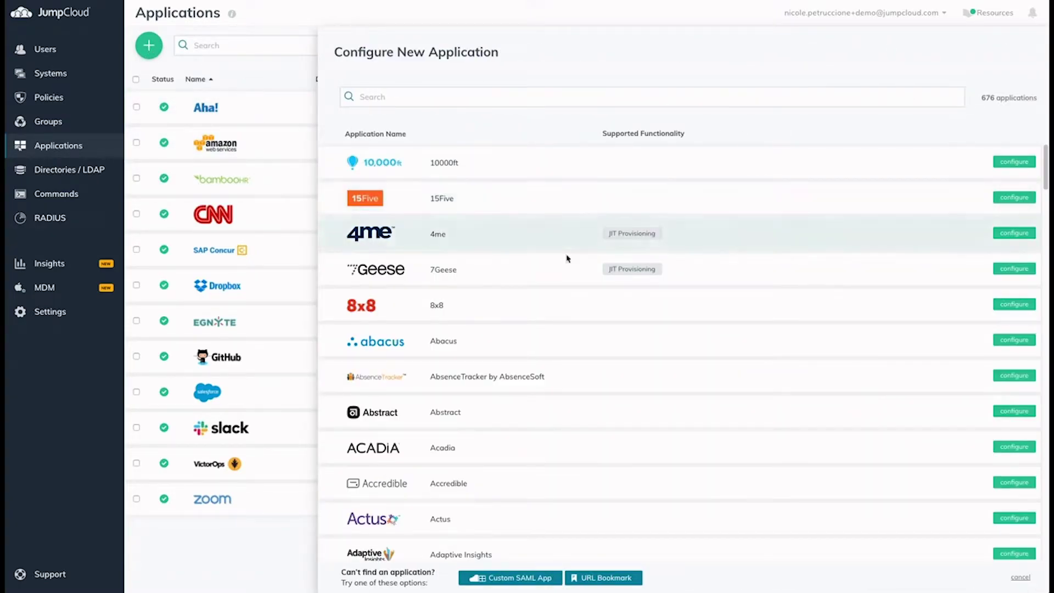
{"action": "scroll", "coordinate": [567, 258], "scroll_direction": "down", "scroll_amount": 3}
{"action": "scroll", "coordinate": [567, 257], "scroll_direction": "up", "scroll_amount": 3}
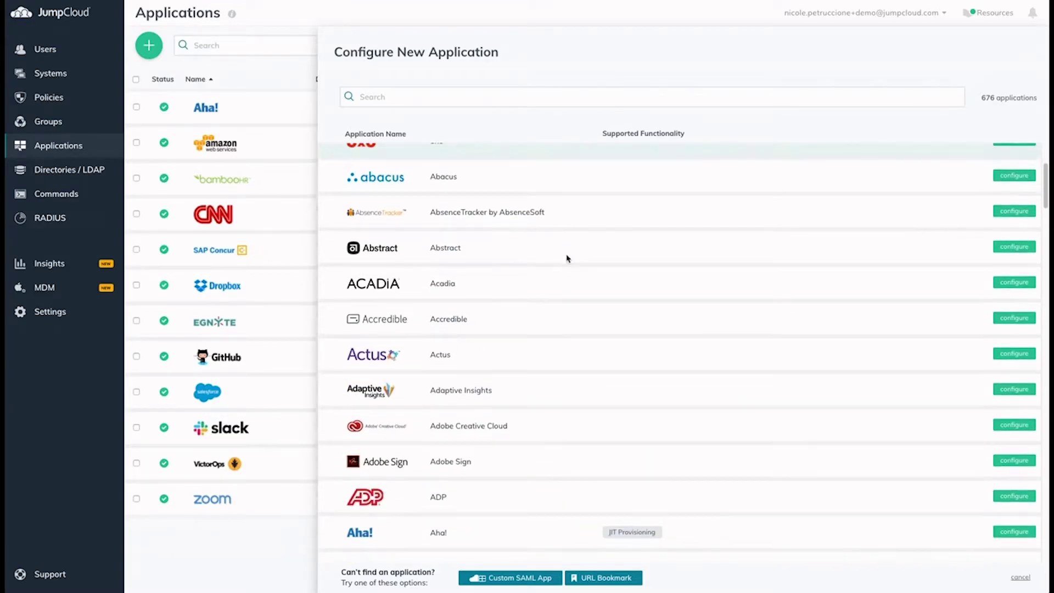
{"action": "left_click", "coordinate": [540, 96]}
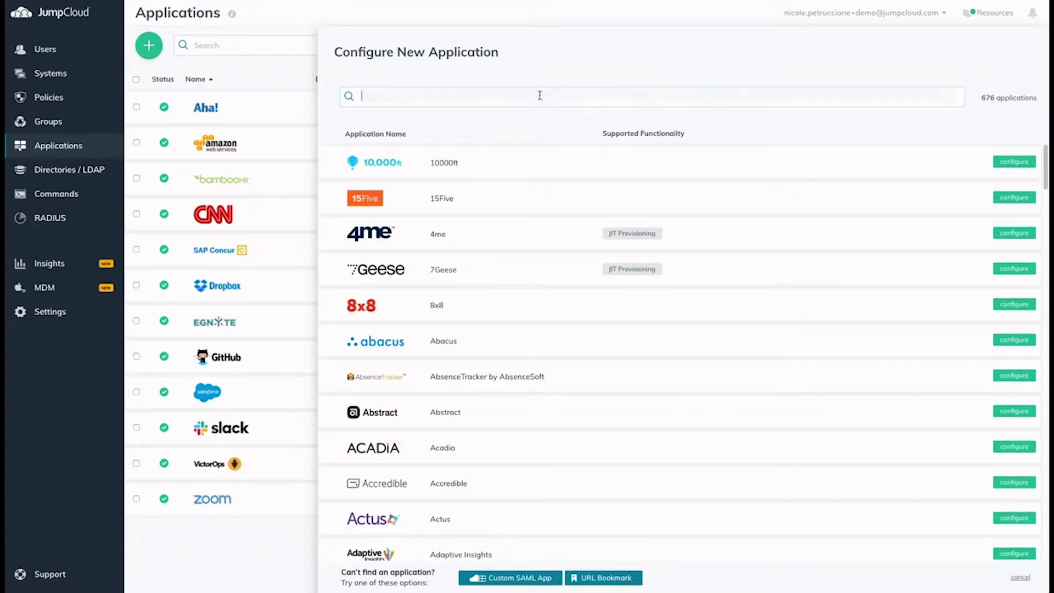
{"action": "type", "text": "sales"}
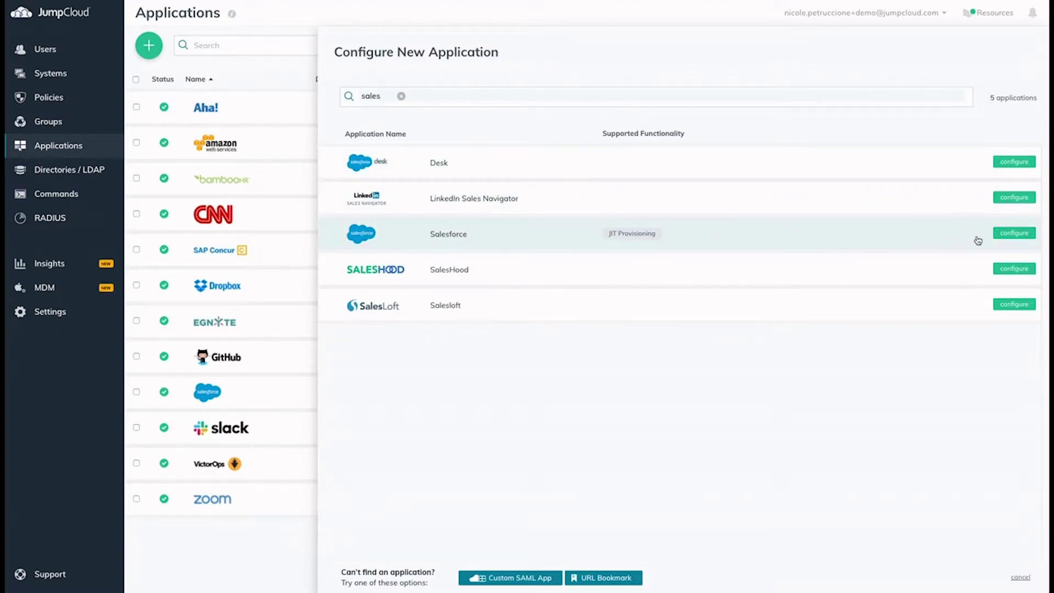
Open Salesforce's configuration form and review its single sign-on settings and attribute mappings.
{"action": "left_click", "coordinate": [1013, 233]}
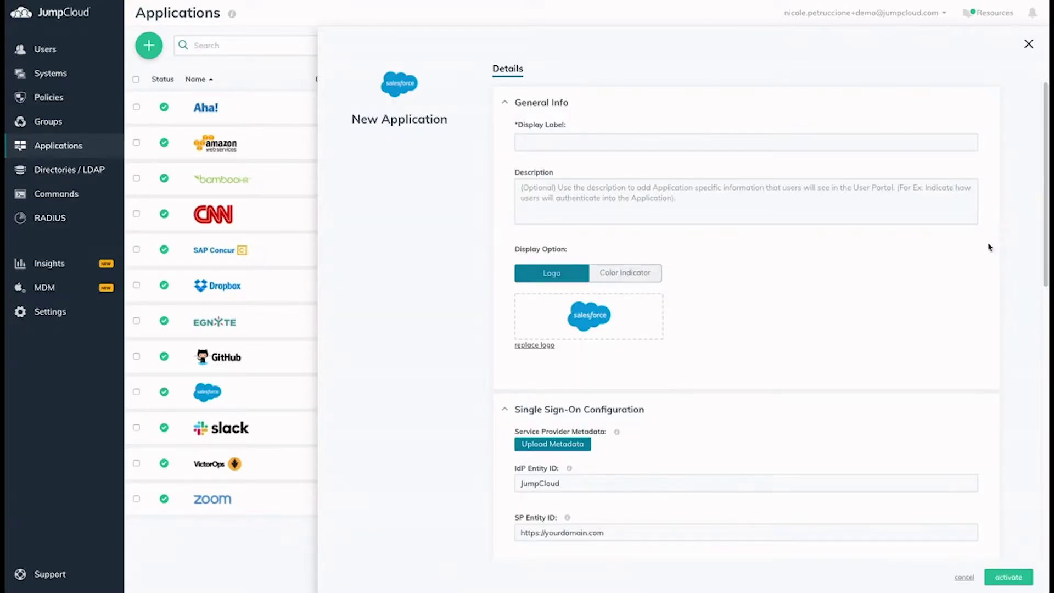
{"action": "scroll", "coordinate": [722, 280], "scroll_direction": "down", "scroll_amount": 2}
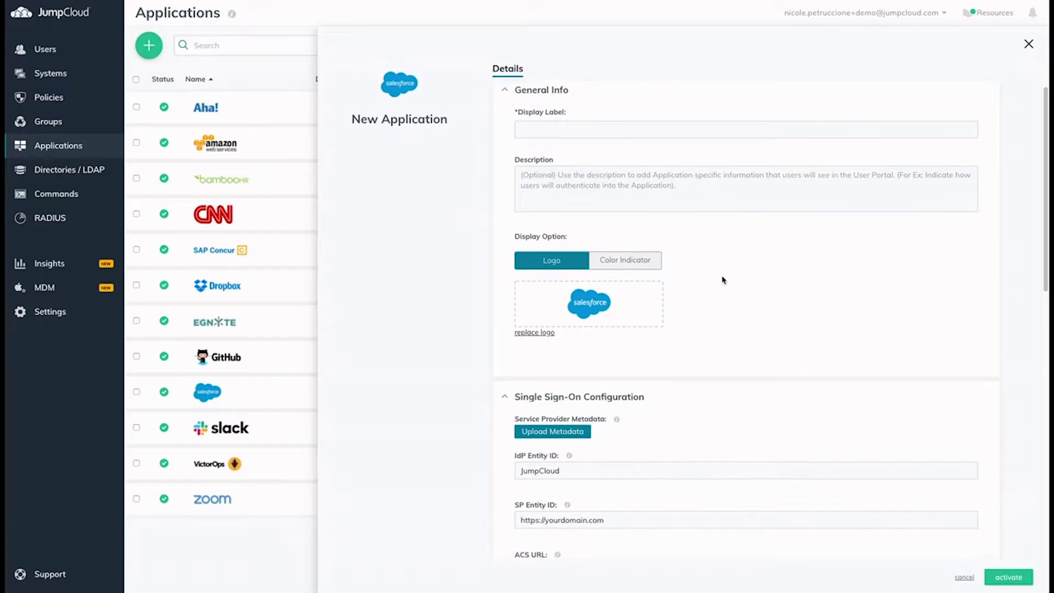
{"action": "scroll", "coordinate": [722, 280], "scroll_direction": "down", "scroll_amount": 4}
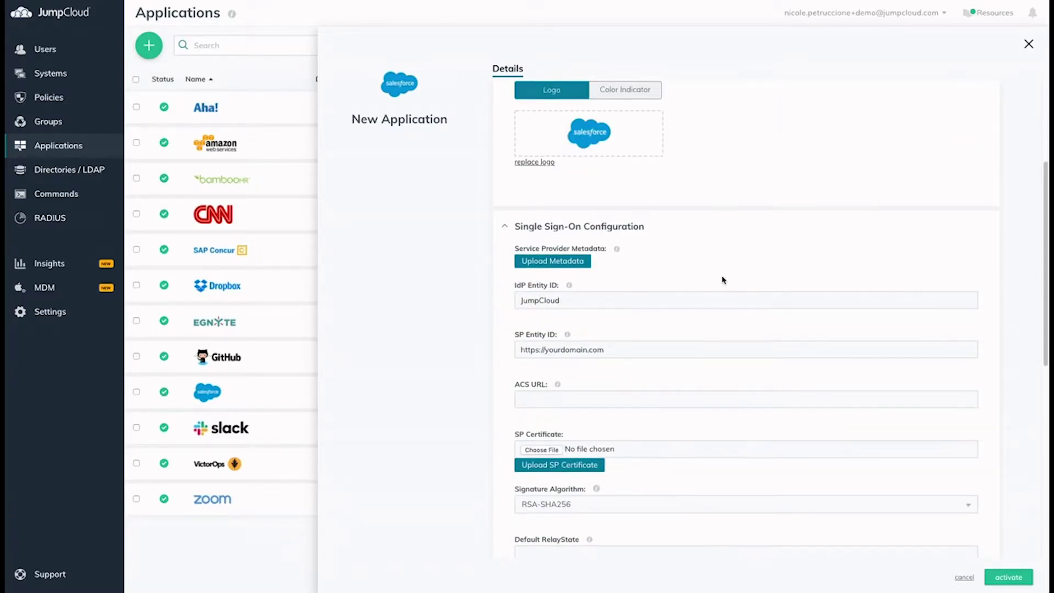
{"action": "scroll", "coordinate": [722, 279], "scroll_direction": "down", "scroll_amount": 6}
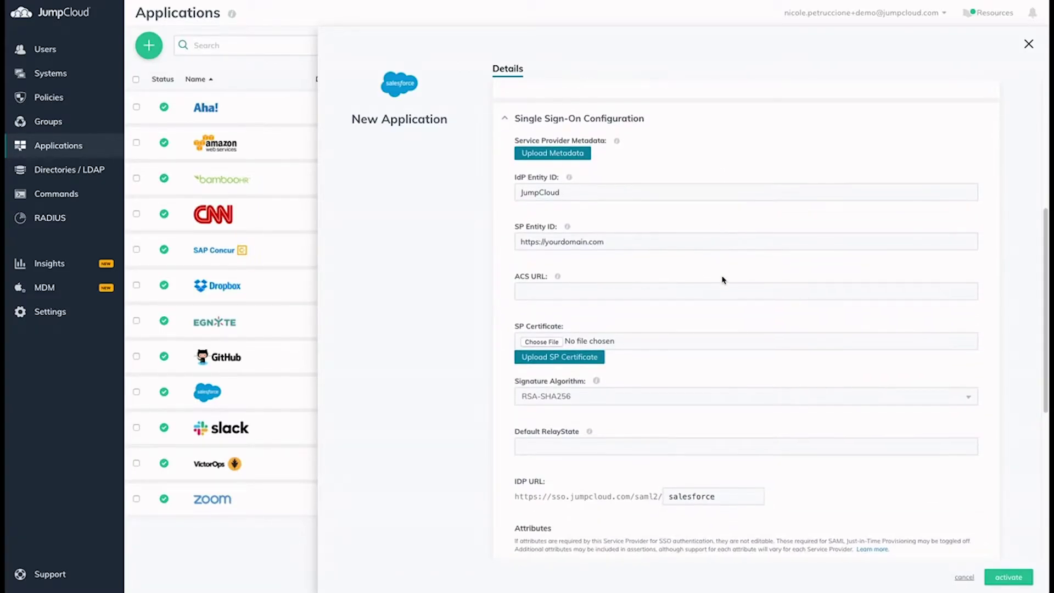
{"action": "scroll", "coordinate": [719, 282], "scroll_direction": "down", "scroll_amount": 2}
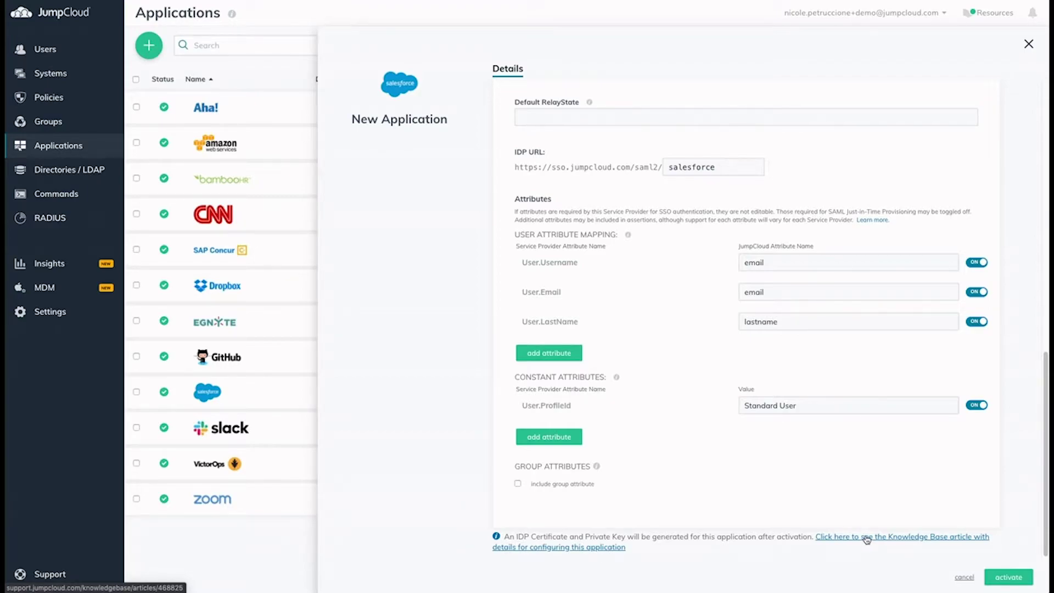
Discard the unsaved Salesforce setup and start a Custom SAML App instead.
{"action": "left_click", "coordinate": [963, 577]}
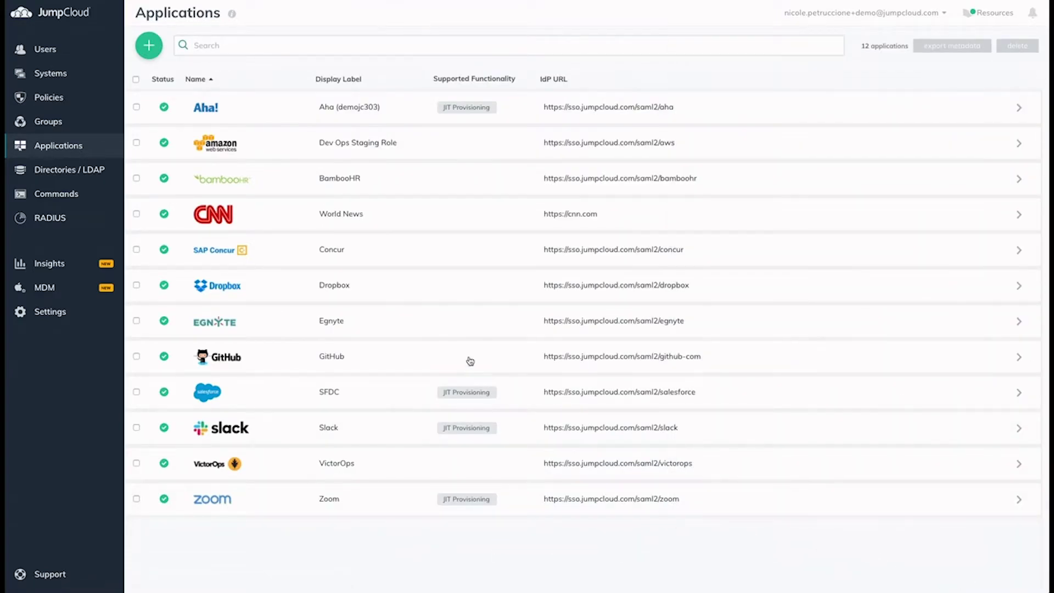
{"action": "left_click", "coordinate": [149, 48]}
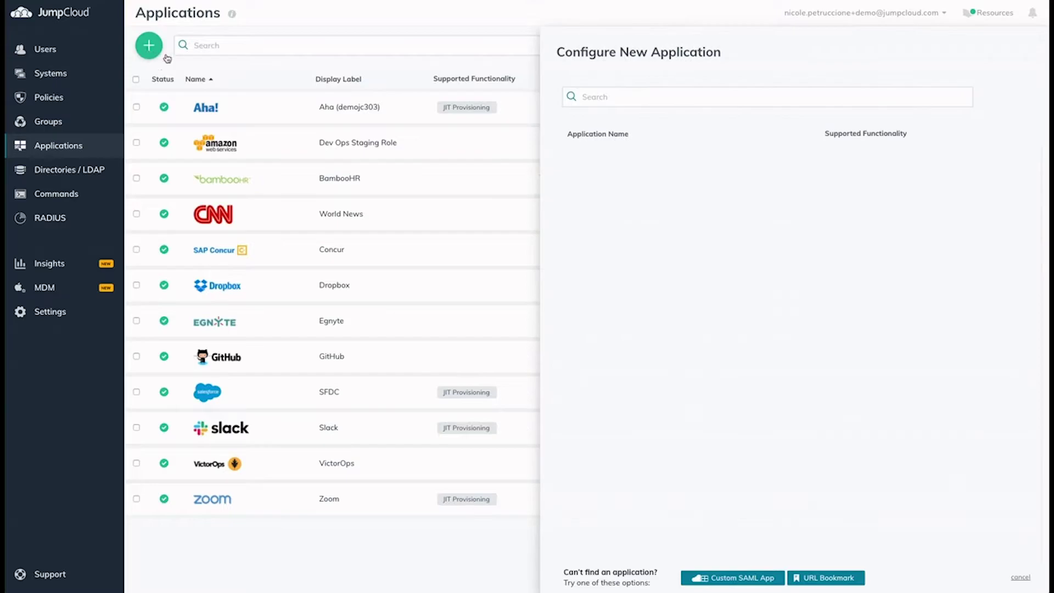
{"action": "left_click", "coordinate": [595, 99]}
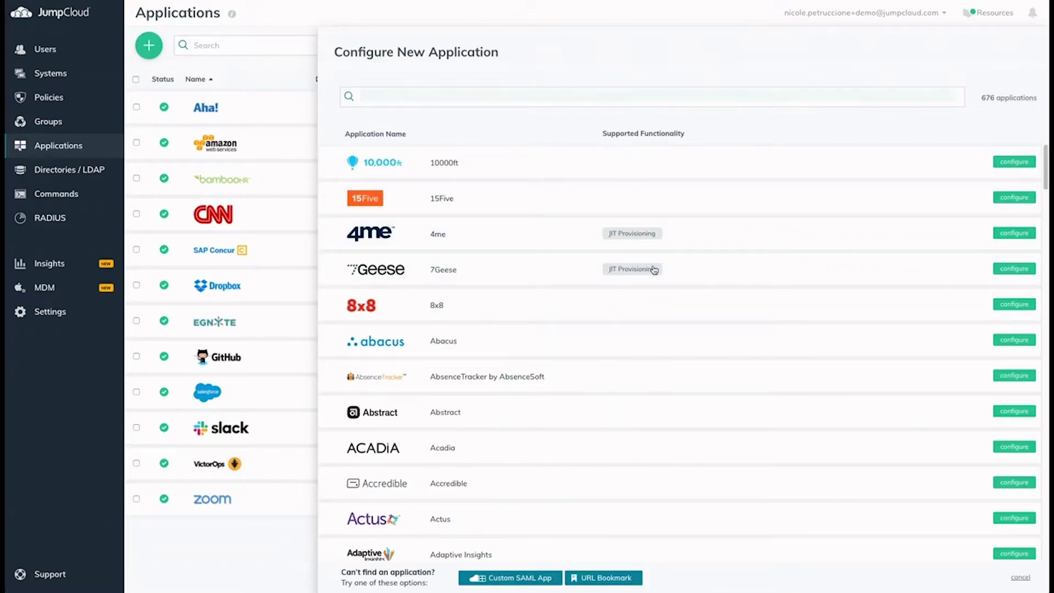
{"action": "left_click", "coordinate": [535, 580]}
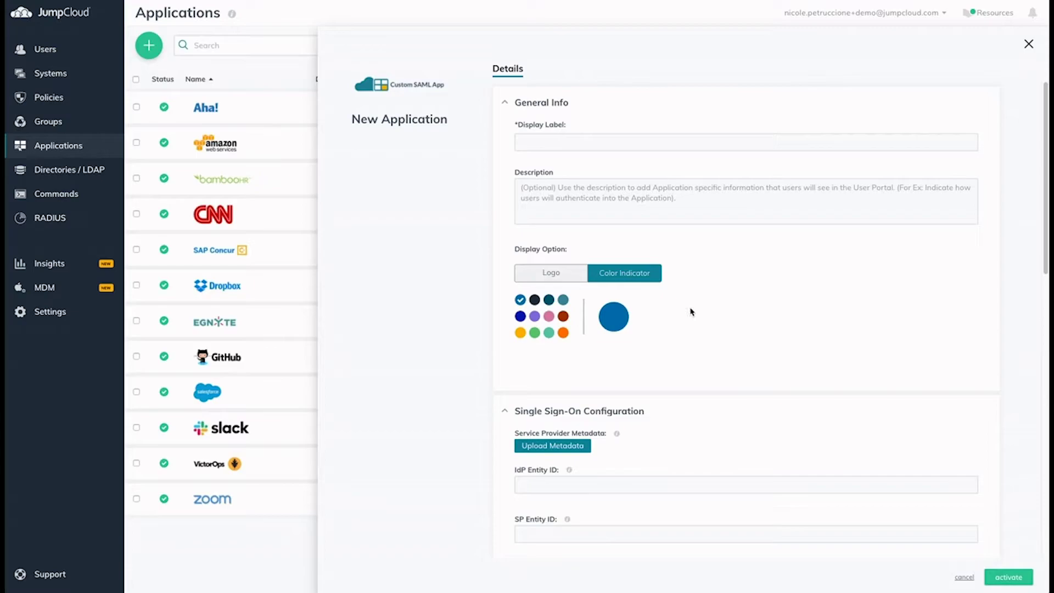
Label the custom app 'Your Customized App', display it with a logo, and review its SSO settings.
{"action": "left_click", "coordinate": [624, 140]}
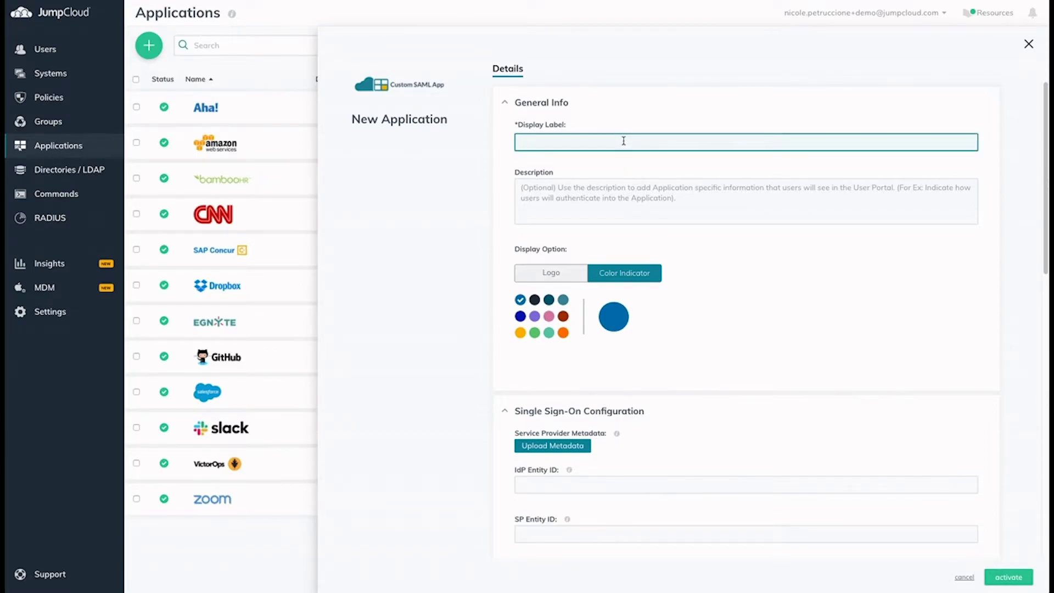
{"action": "type", "text": "Your"}
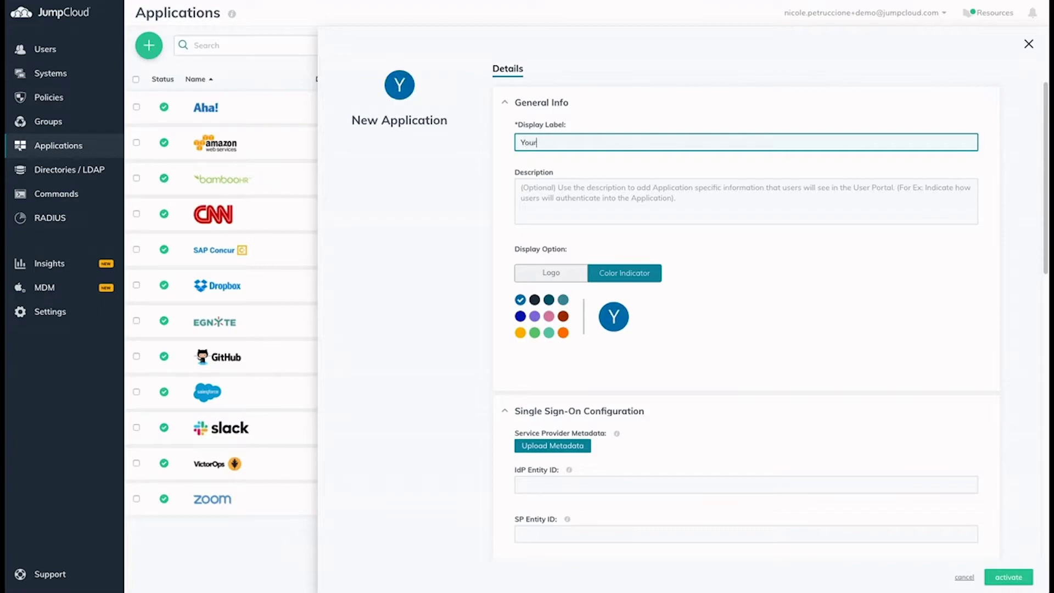
{"action": "type", "text": " Customized App"}
{"action": "left_click", "coordinate": [538, 275]}
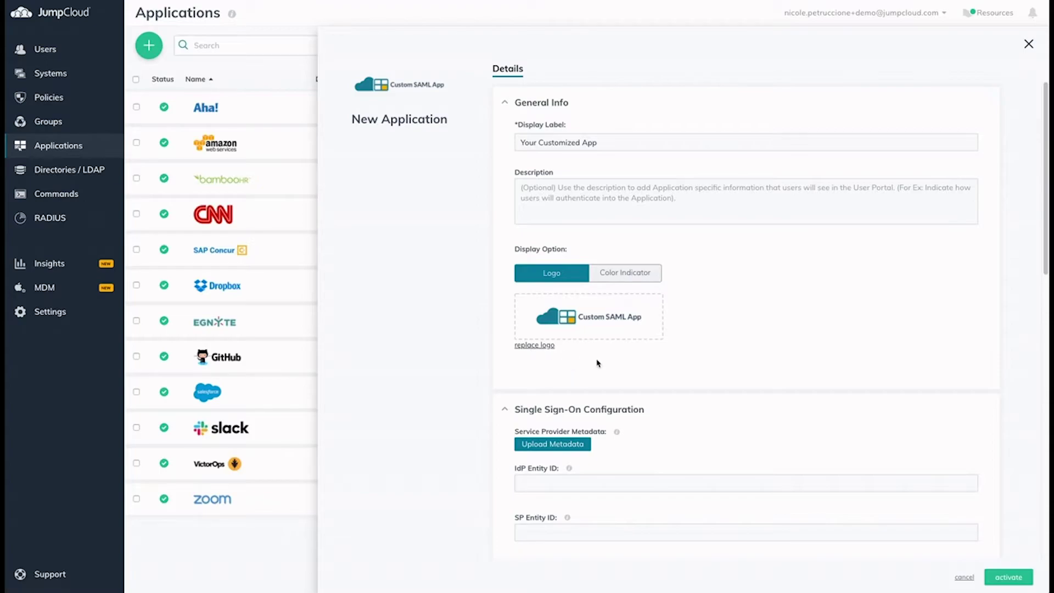
{"action": "scroll", "coordinate": [774, 352], "scroll_direction": "down", "scroll_amount": 1}
{"action": "scroll", "coordinate": [774, 352], "scroll_direction": "down", "scroll_amount": 1}
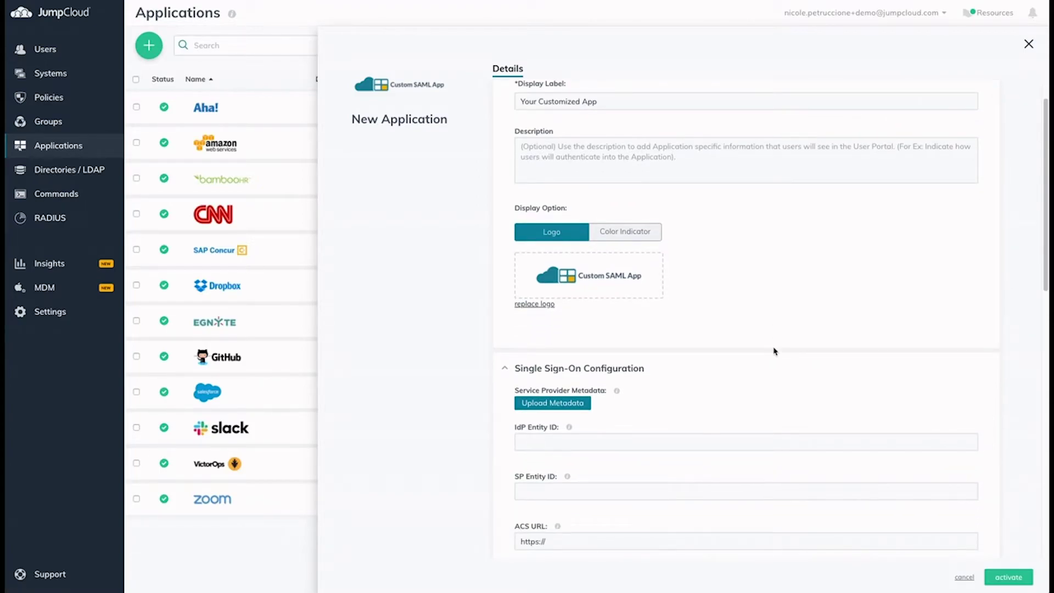
{"action": "scroll", "coordinate": [774, 351], "scroll_direction": "down", "scroll_amount": 3}
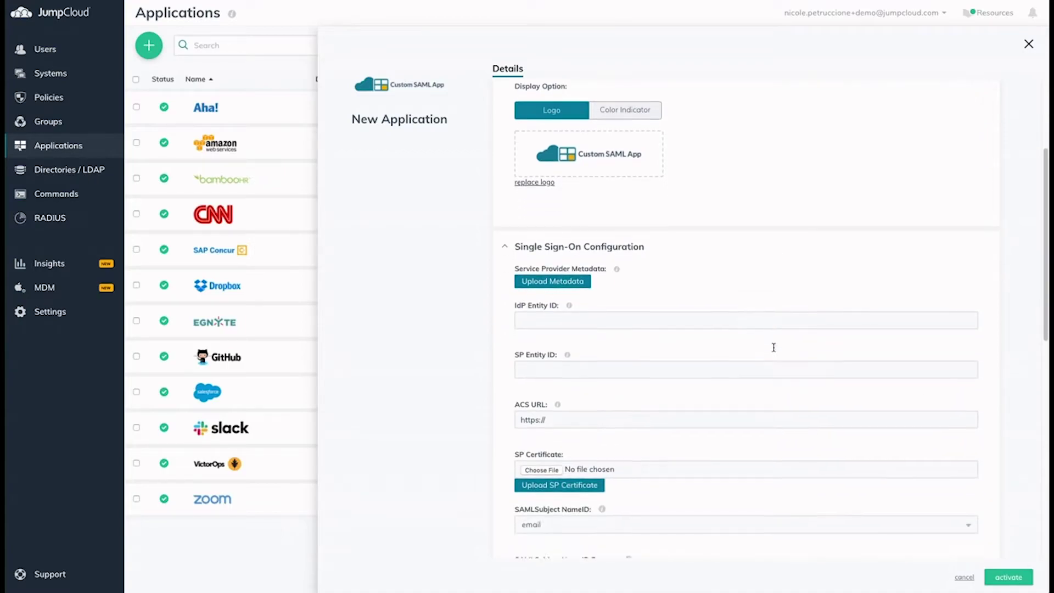
{"action": "scroll", "coordinate": [774, 349], "scroll_direction": "down", "scroll_amount": 3}
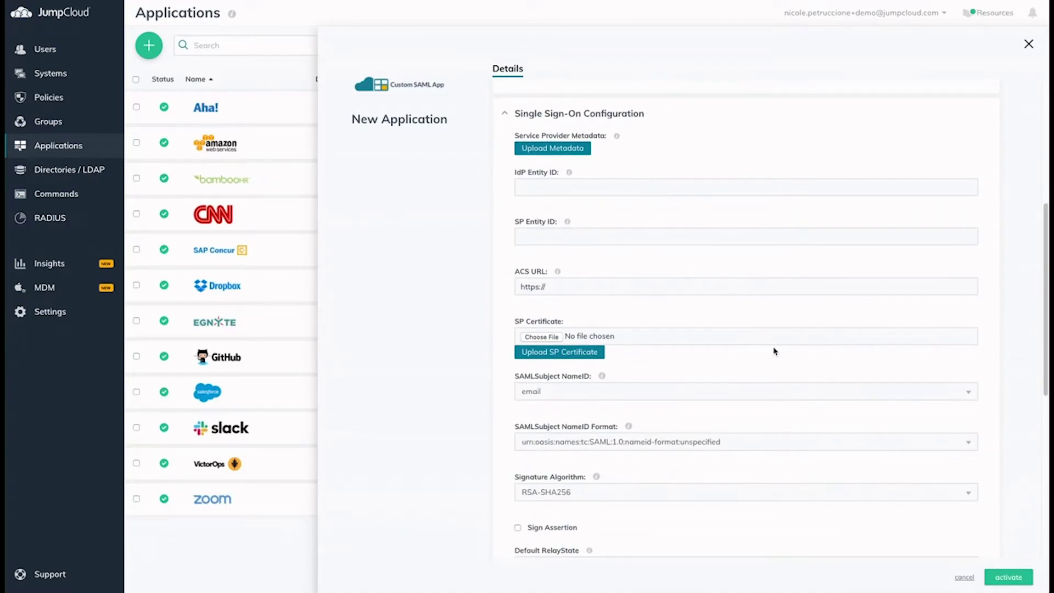
{"action": "scroll", "coordinate": [774, 351], "scroll_direction": "down", "scroll_amount": 3}
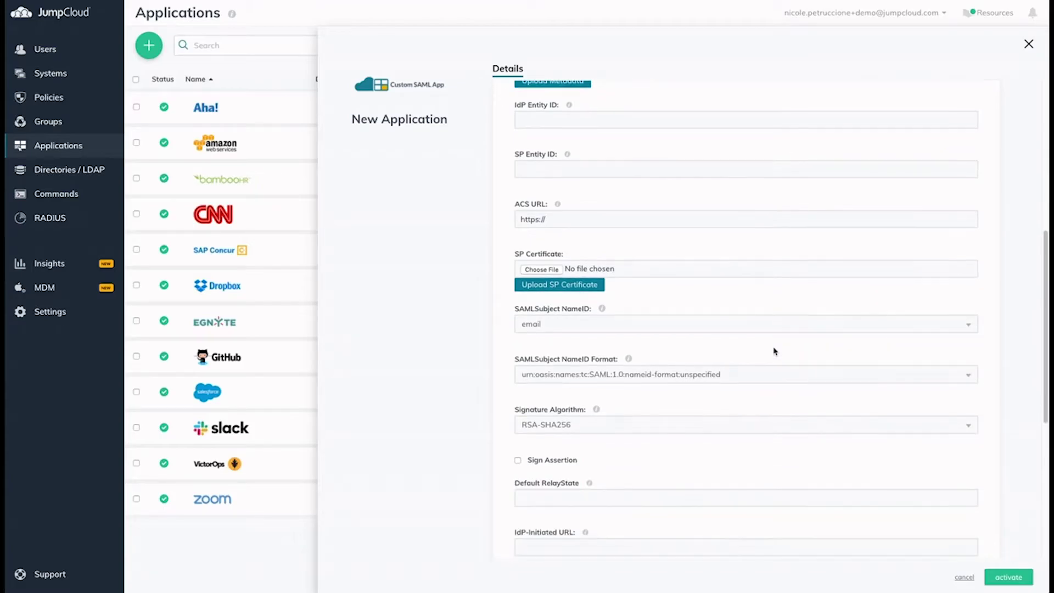
{"action": "scroll", "coordinate": [774, 351], "scroll_direction": "down", "scroll_amount": 5}
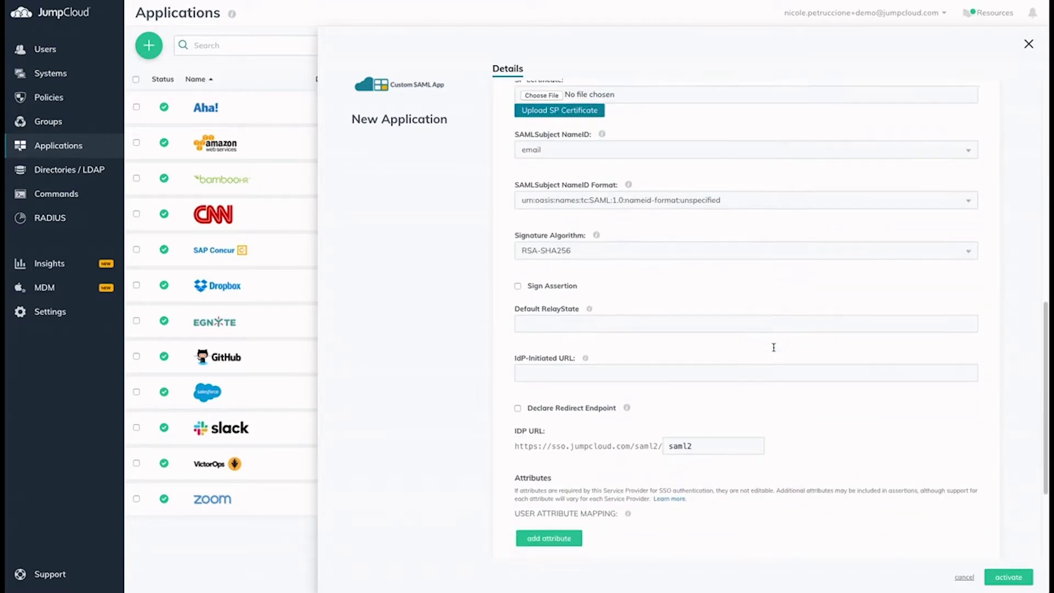
{"action": "scroll", "coordinate": [774, 346], "scroll_direction": "down", "scroll_amount": 1}
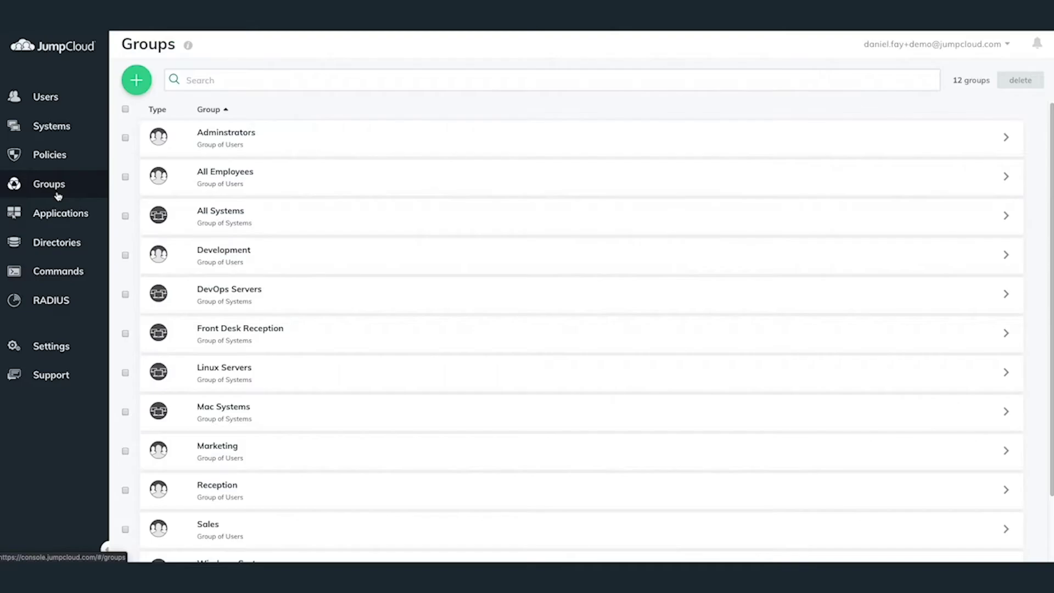
Sort groups by type, open Sales, and confirm Salesforce is bound and two users belong.
{"action": "left_click", "coordinate": [158, 110]}
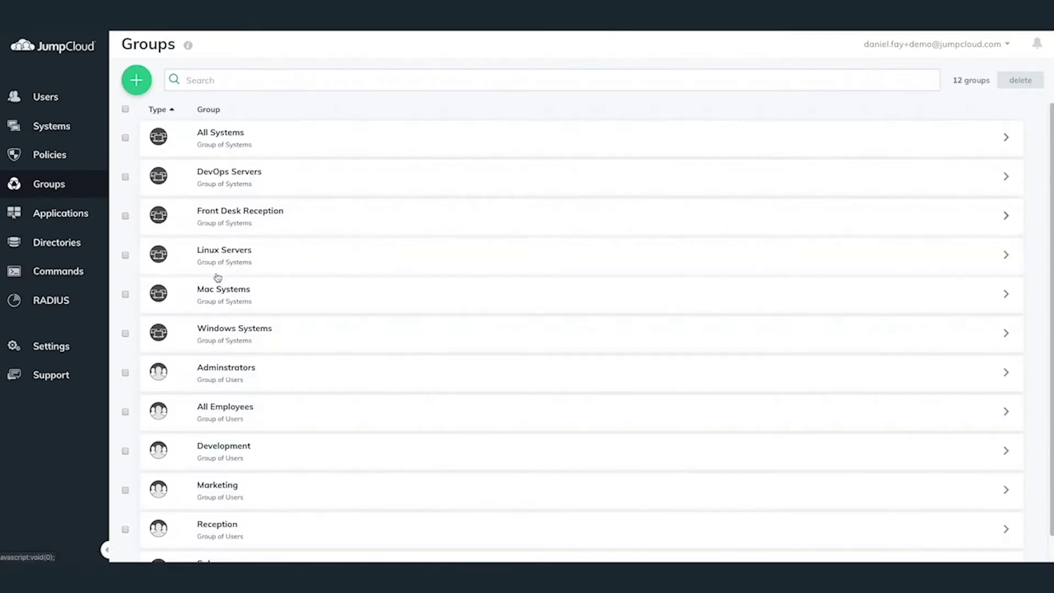
{"action": "scroll", "coordinate": [230, 296], "scroll_direction": "down", "scroll_amount": 1}
{"action": "left_click", "coordinate": [252, 540]}
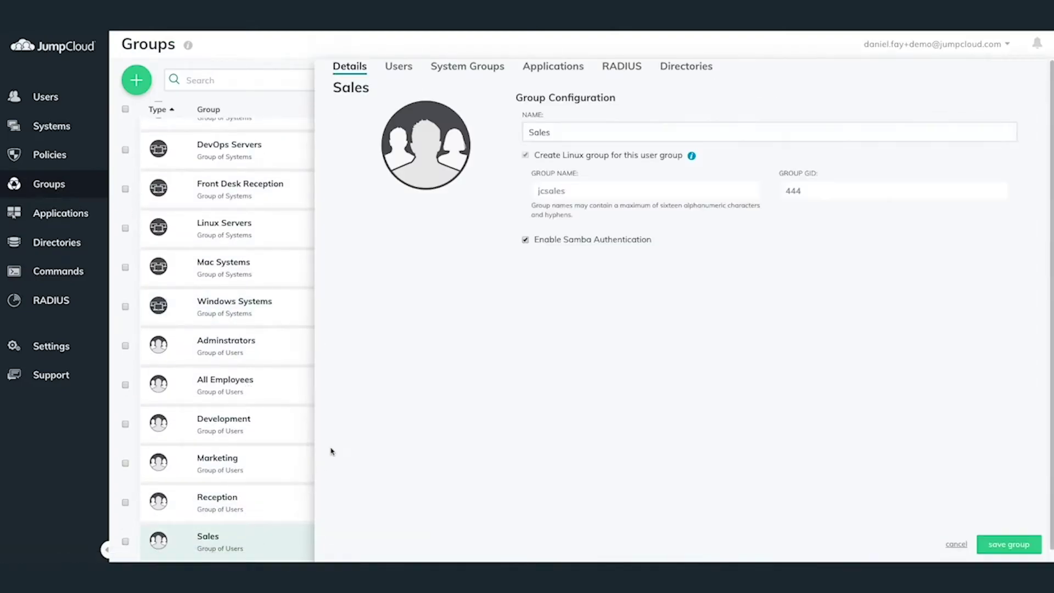
{"action": "left_click", "coordinate": [563, 71]}
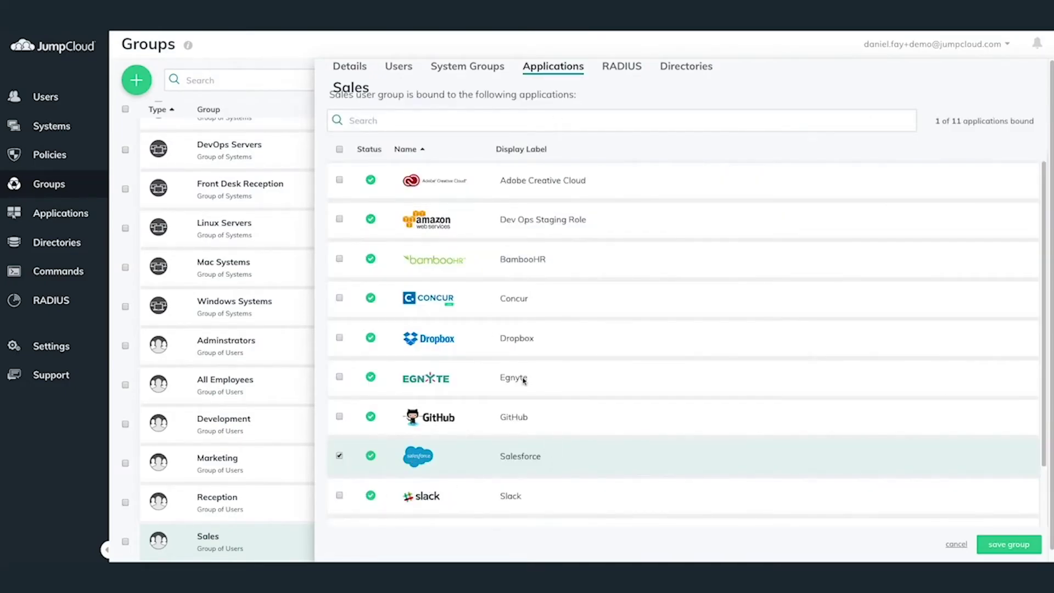
{"action": "left_click", "coordinate": [398, 70]}
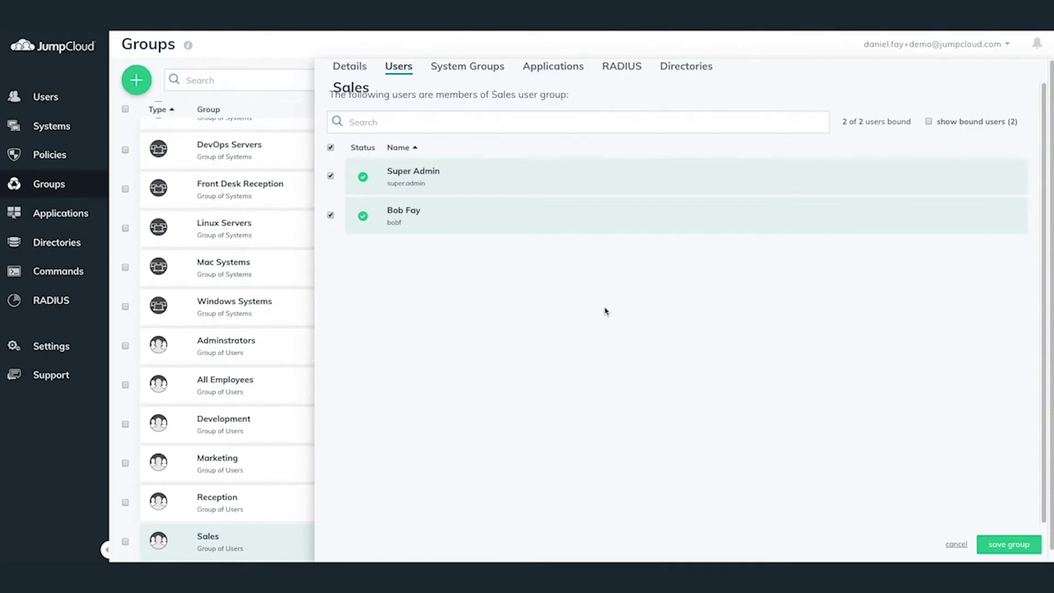
{"action": "left_click", "coordinate": [954, 545]}
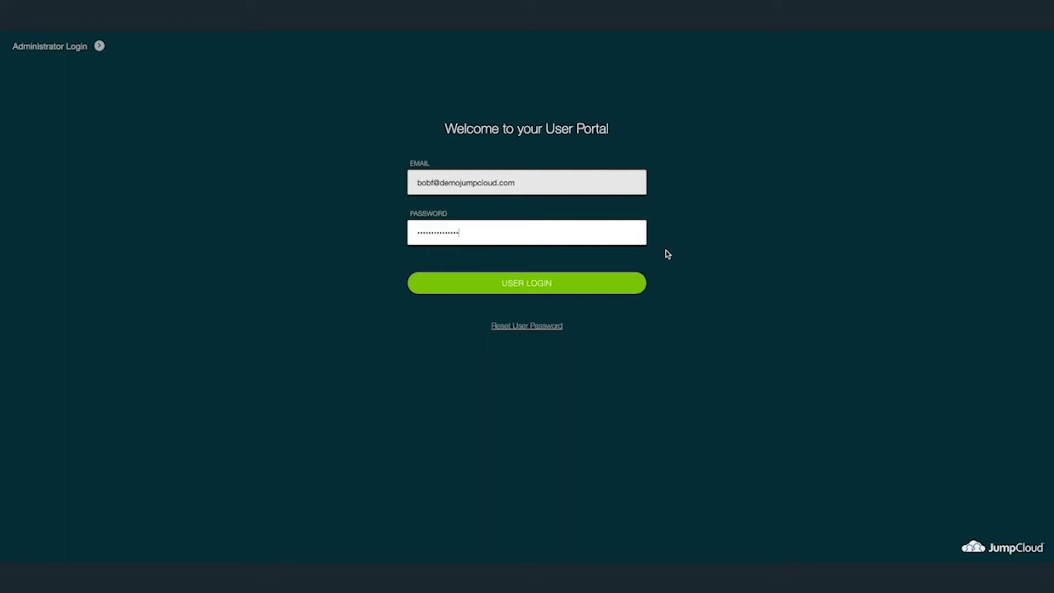
Sign in to the User Portal as the Sales user.
{"action": "left_click", "coordinate": [552, 286]}
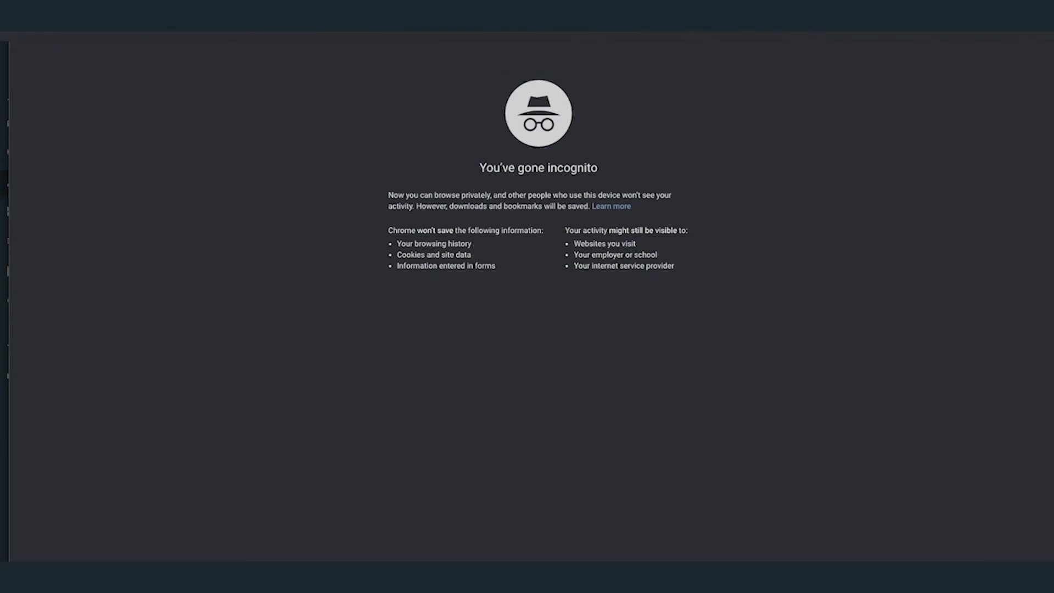
Load the SSO login page and sign in with the Sales user's email and password.
{"action": "key", "text": "Return"}
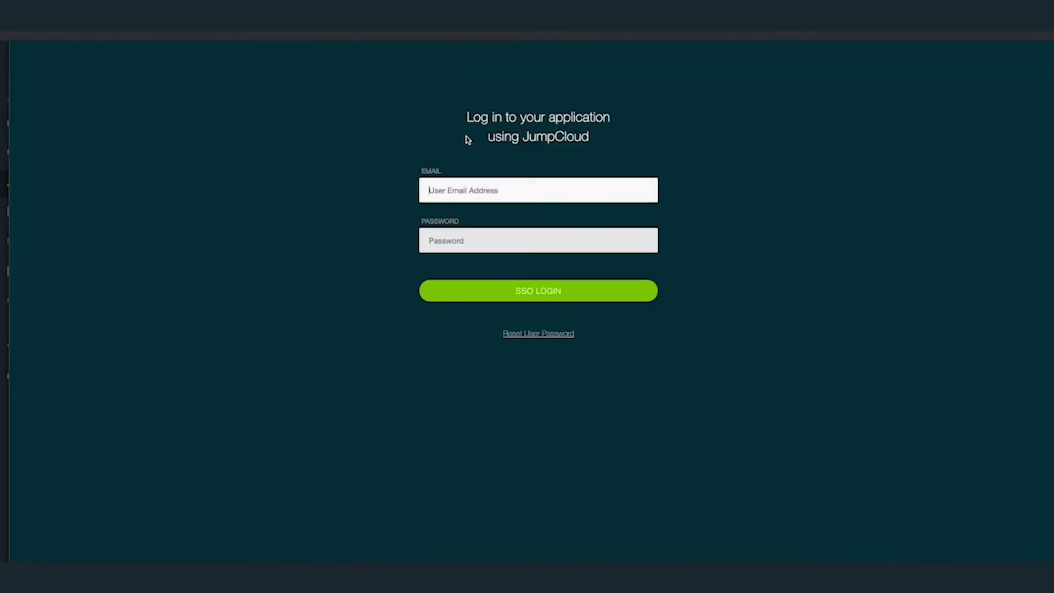
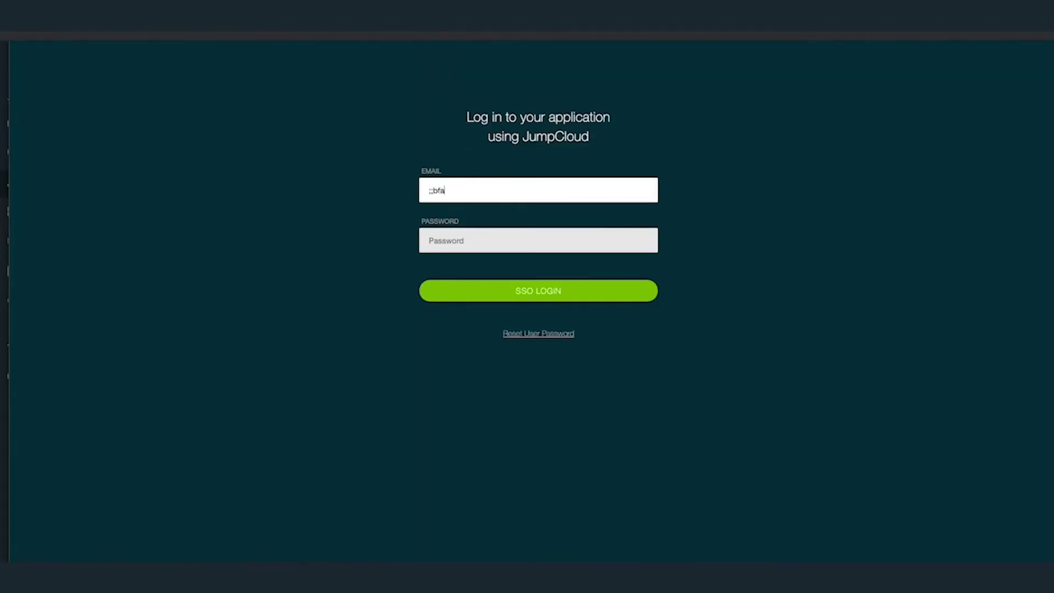
{"action": "key", "text": "Tab"}
{"action": "type", "text": "•••••••••••••••"}
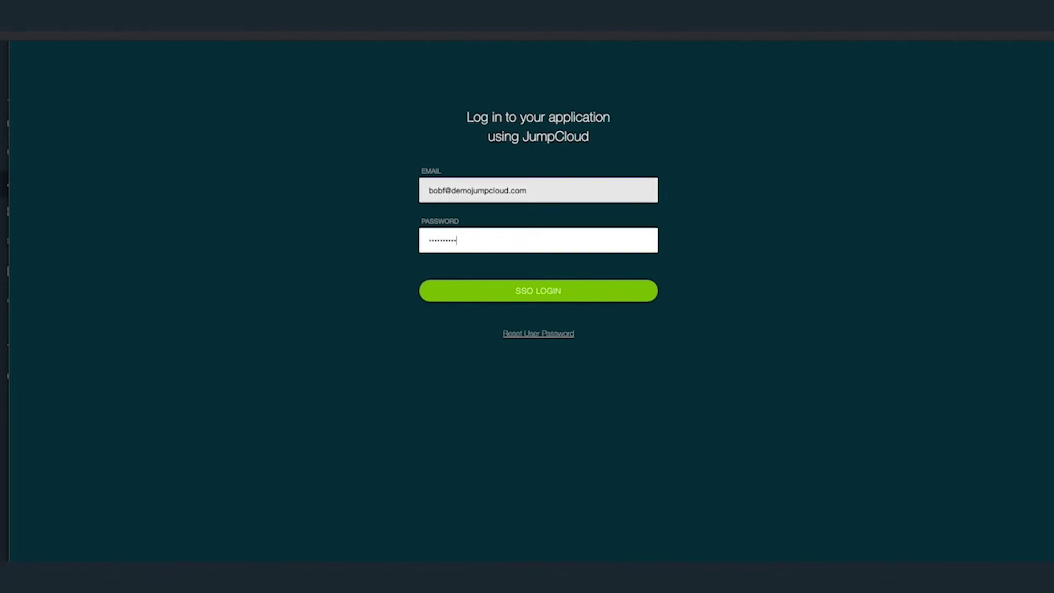
{"action": "key", "text": "Return"}
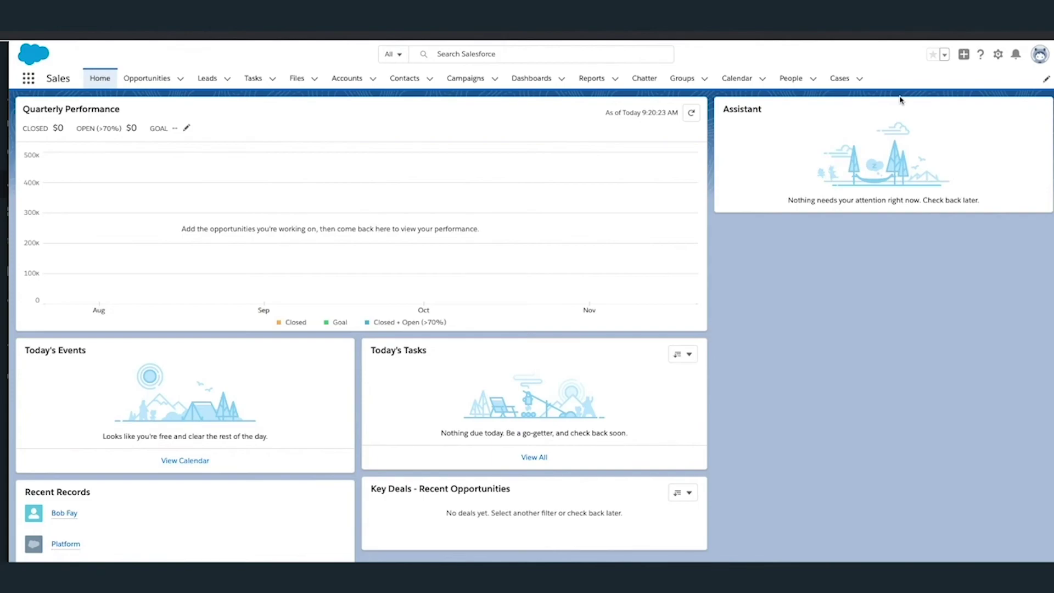
Show the profile card to confirm the Sales user is signed into Salesforce.
{"action": "left_click", "coordinate": [1038, 60]}
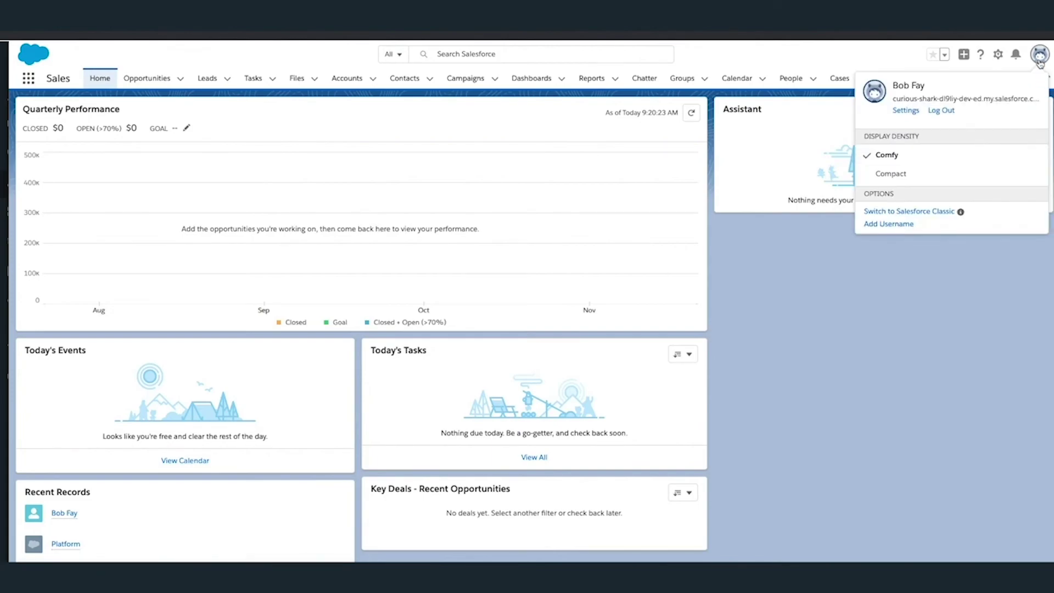